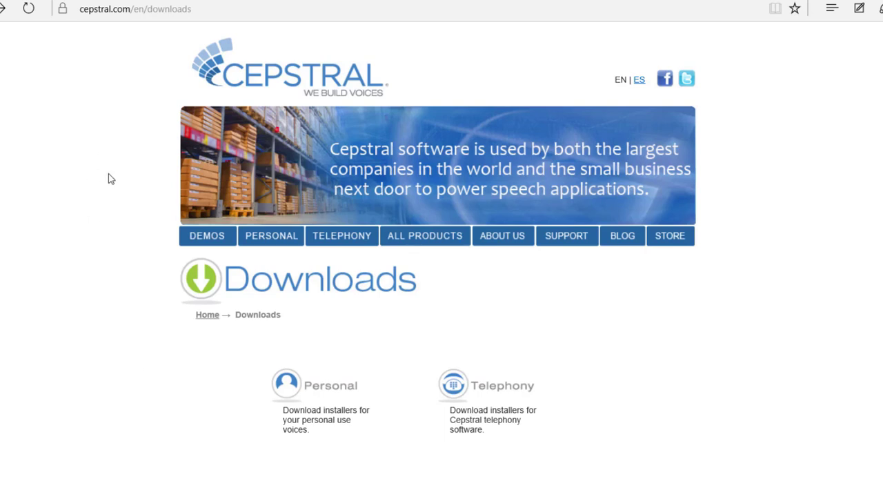
- Open the personal voice downloads and choose Windows as the operating system and US English as the language
scroll(100, 227, "down", 1)
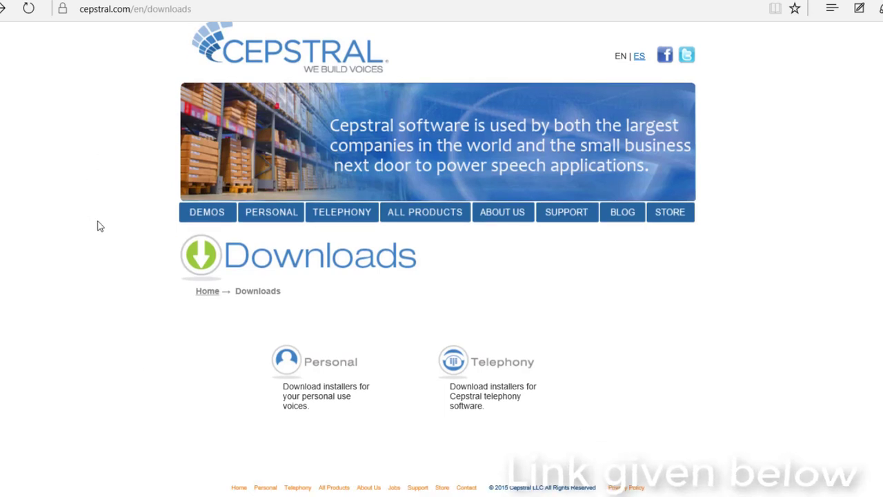
scroll(100, 226, "up", 1)
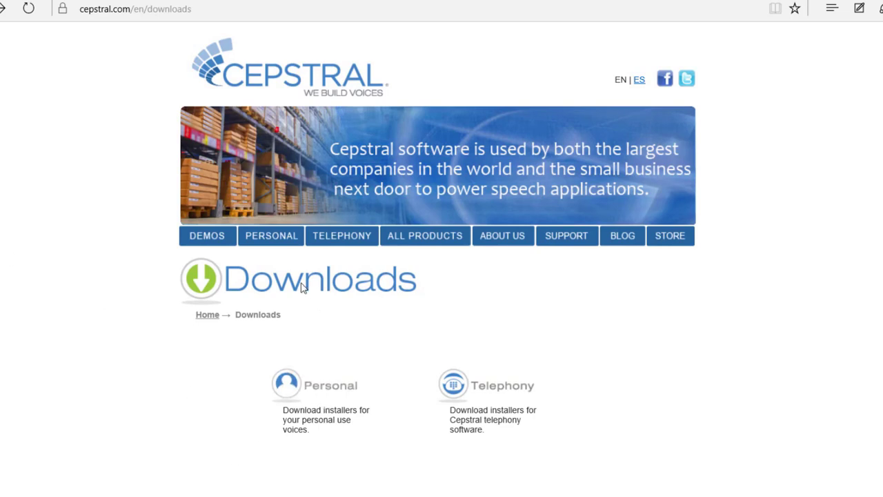
left_click(334, 399)
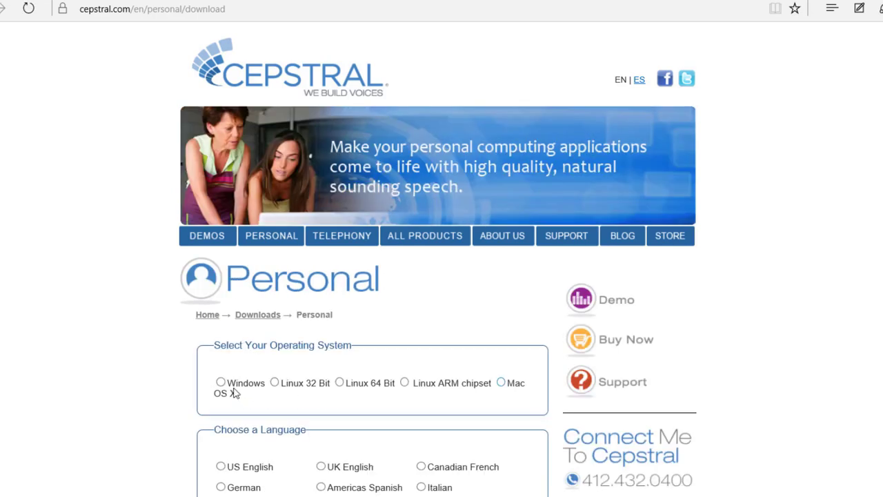
left_click(232, 387)
scroll(231, 387, "down", 1)
scroll(232, 388, "down", 1)
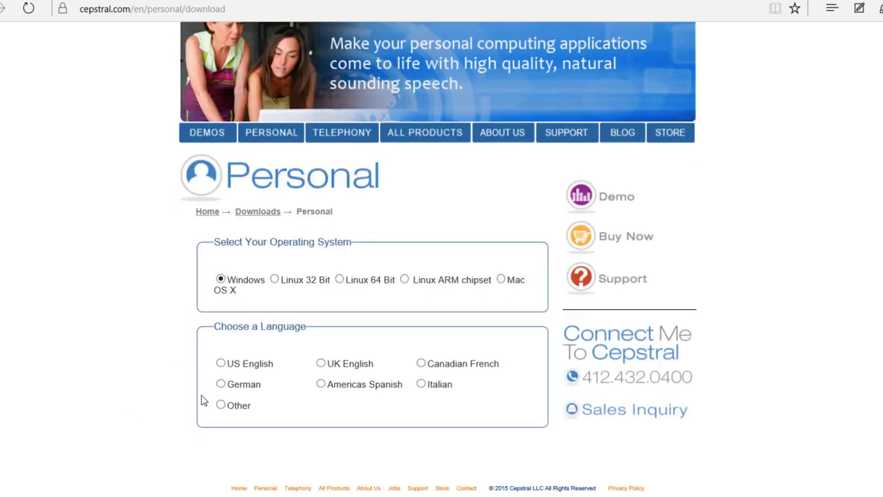
left_click(225, 364)
scroll(164, 385, "down", 3)
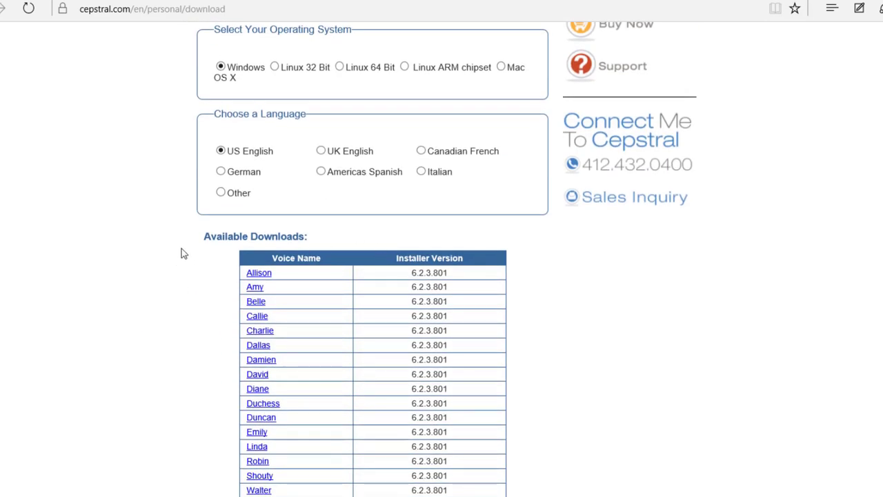
- Start downloading the David voice installer from the available downloads list
scroll(182, 253, "down", 1)
left_click_drag(234, 246, 238, 442)
left_click(185, 328)
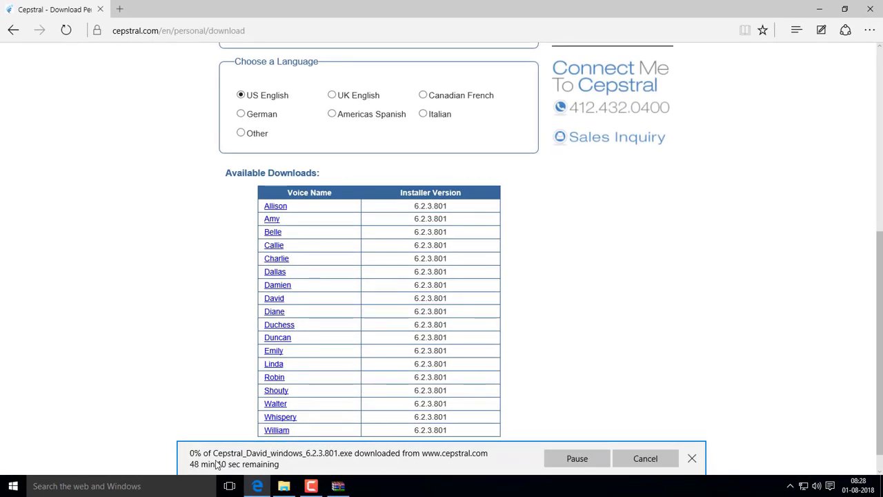
- Close the browser, switch to WinRAR and run cepstral_david_win64_5.2.0b3.exe from the Cepstral.rar archive
left_click(871, 9)
left_click(338, 486)
left_click_drag(419, 112, 455, 33)
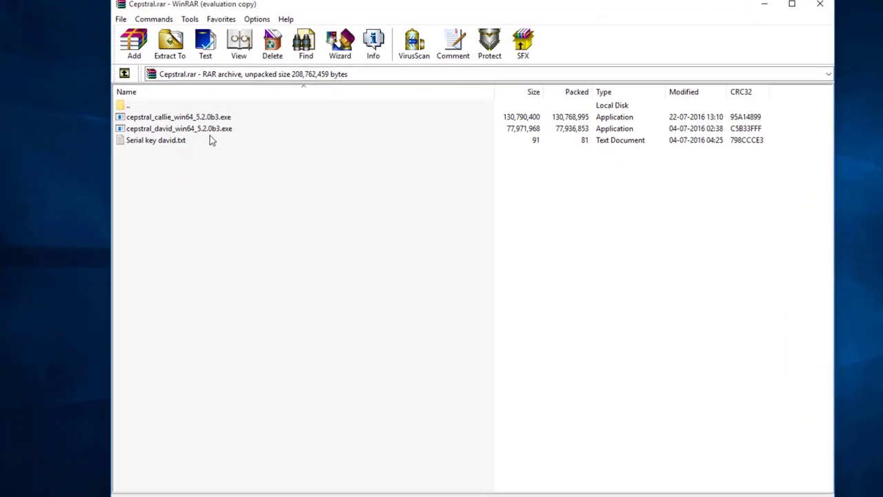
left_click(190, 140)
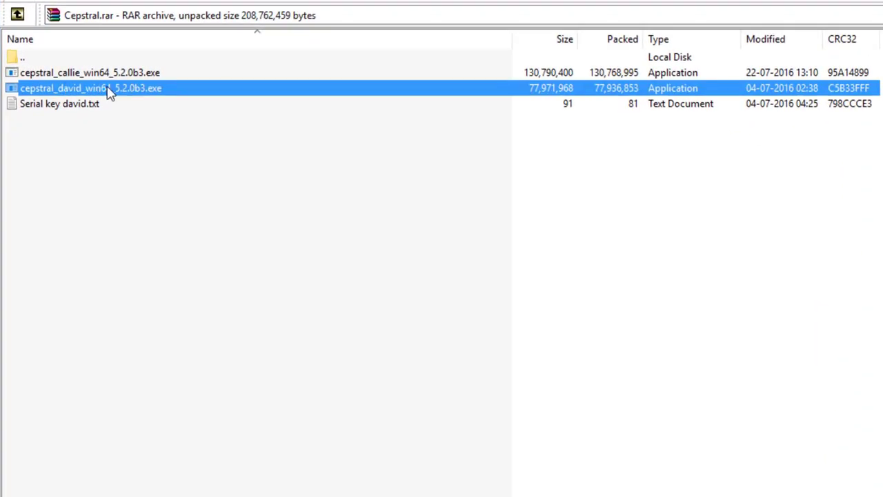
double_click(145, 94)
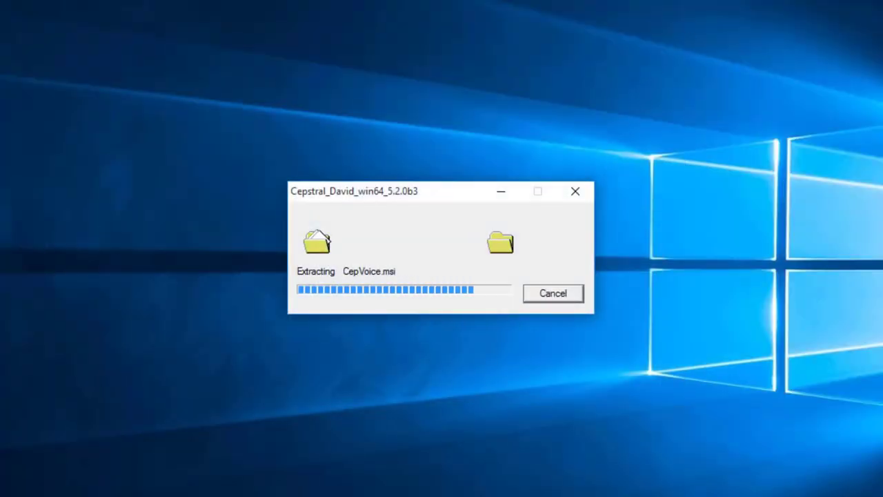
- Accept the licence agreement in the Cepstral David setup and install it with the Typical setup type
key("Return")
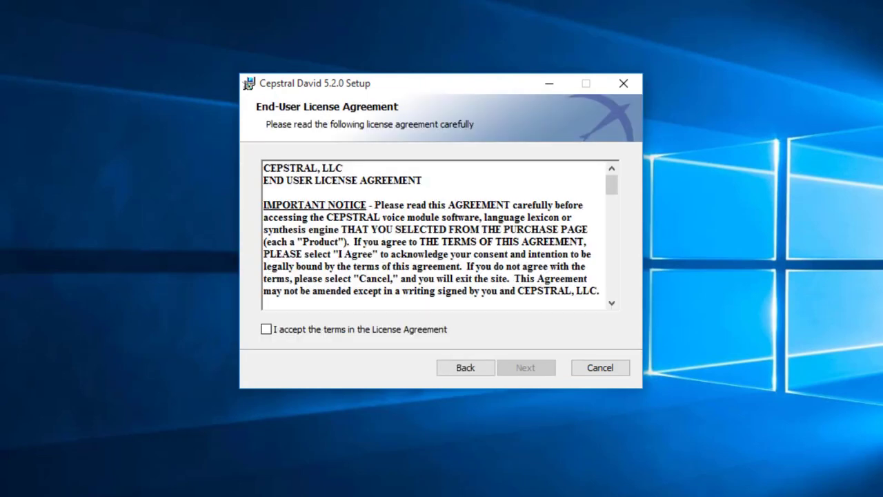
key("alt+a")
key("Return")
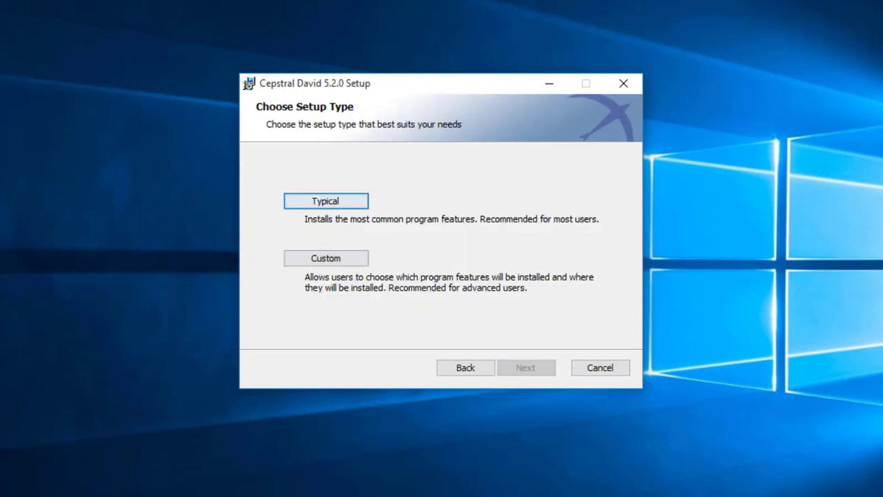
key("Return")
key("Return")
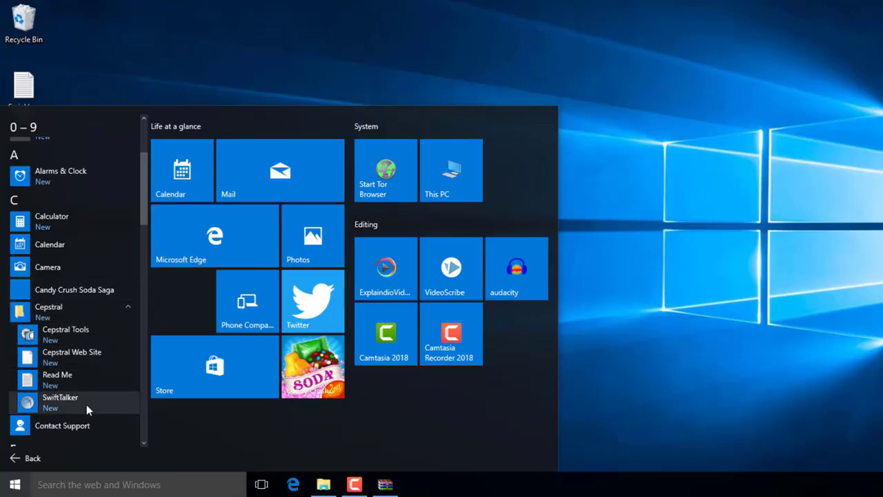
left_click(86, 341)
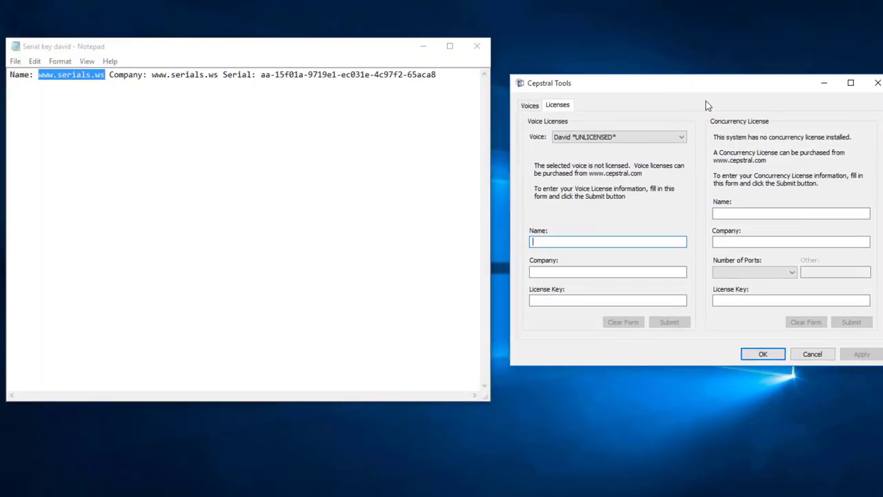
type("www.serials.ws")
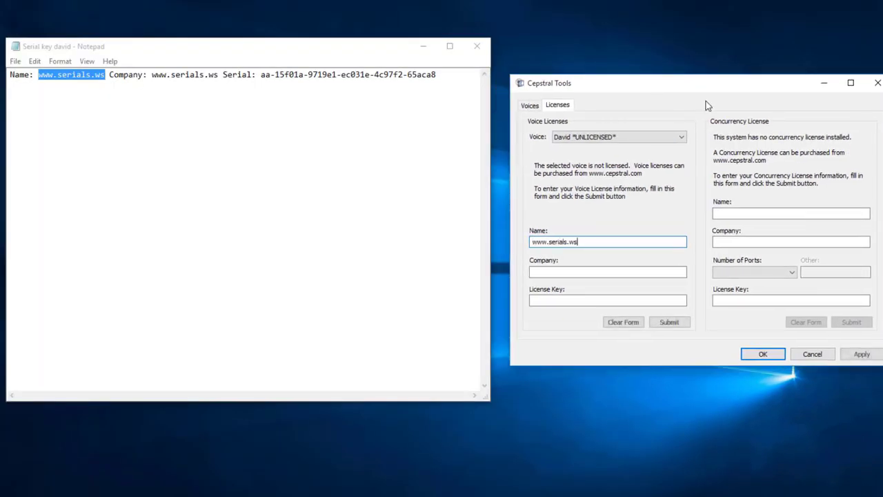
key("Tab")
type("www.serials.ws")
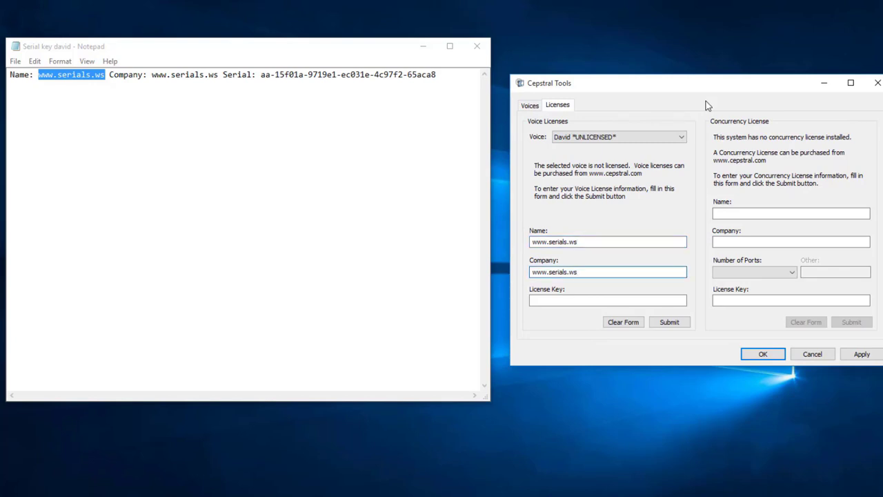
- Copy the licence key from the serial key text file into the David voice licence form, submit it and close both windows
left_click_drag(256, 75, 438, 66)
key("ctrl+c")
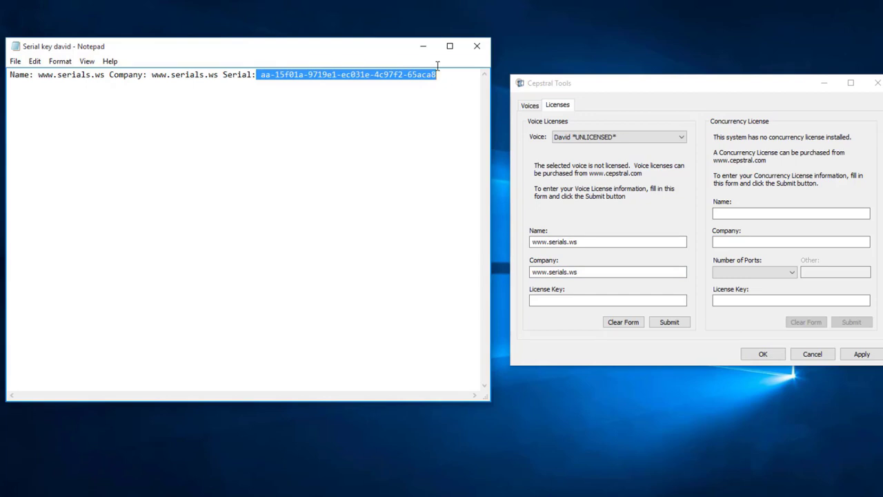
left_click(532, 301)
key("ctrl+v")
key("Tab")
key("Return")
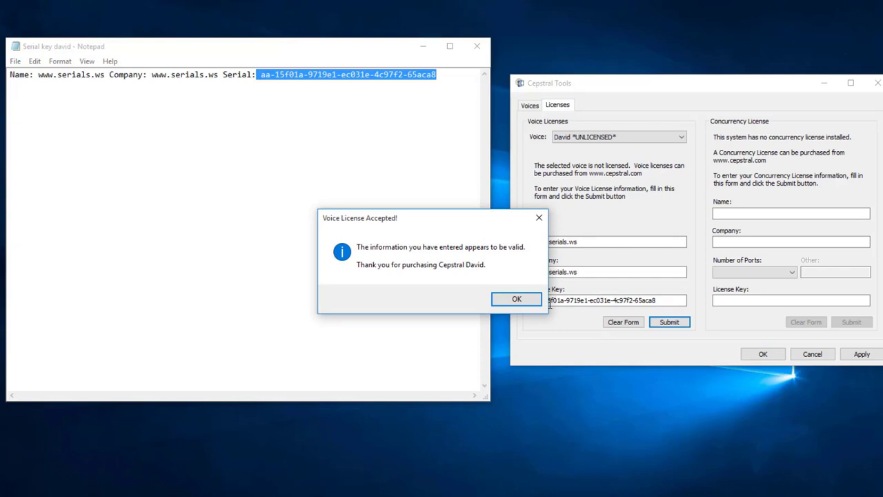
left_click(532, 300)
left_click(471, 47)
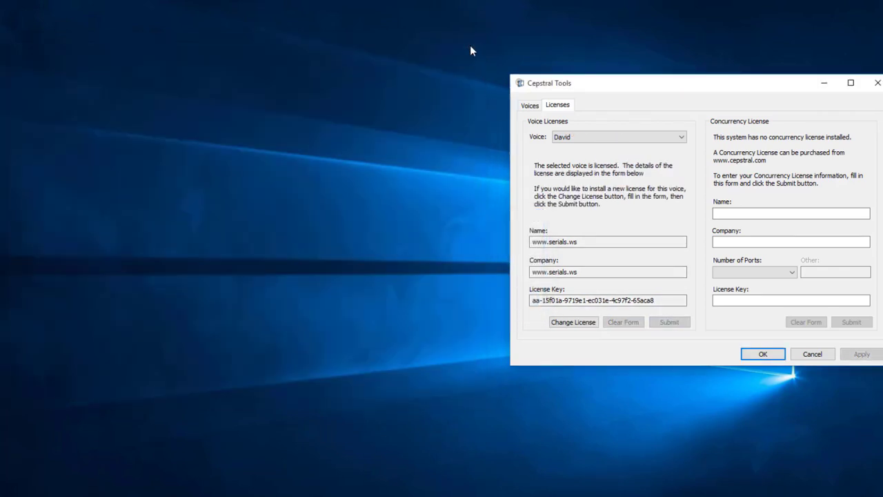
left_click(518, 315)
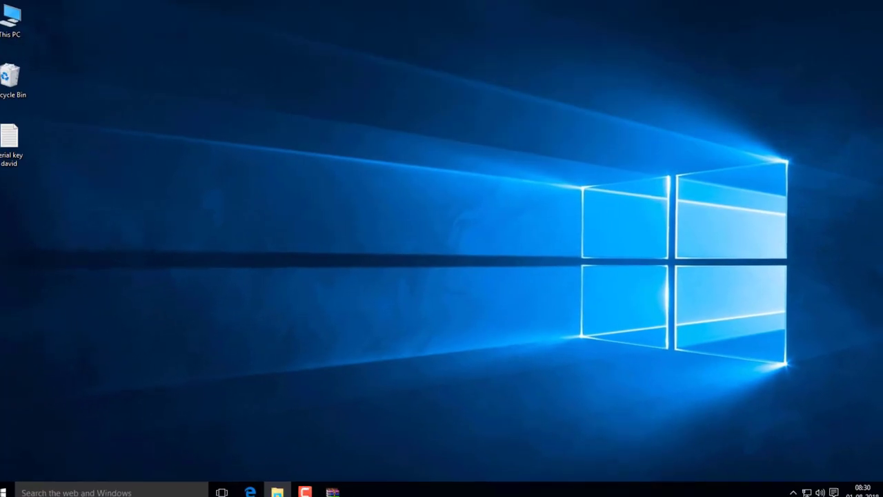
- Search the system for SwiftTalker, launch it and move its window toward the middle of the desktop
left_click(3, 492)
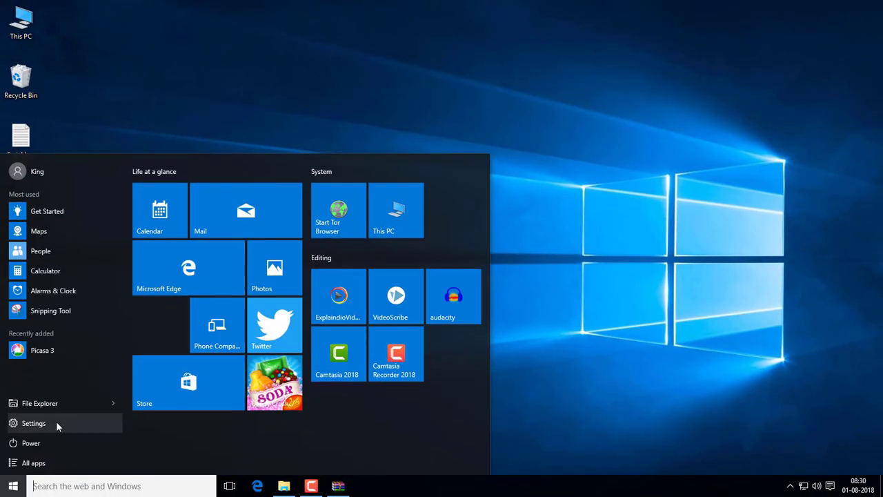
type("swi")
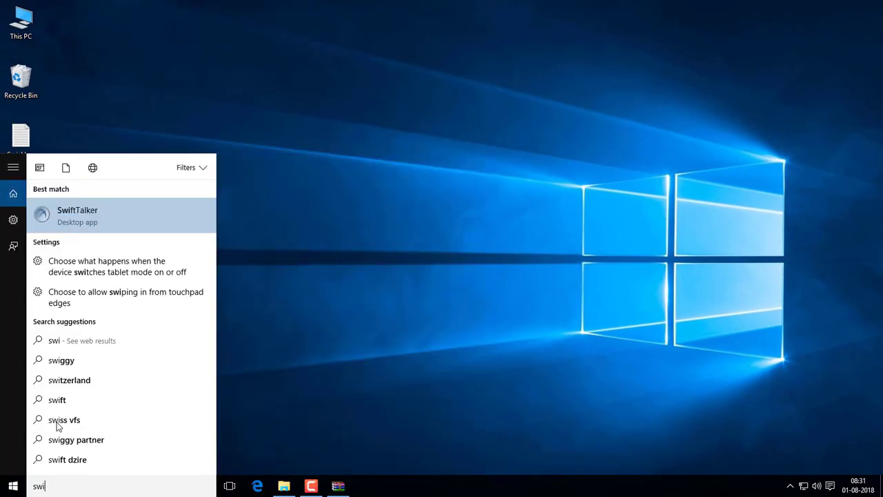
type("ft")
key("Return")
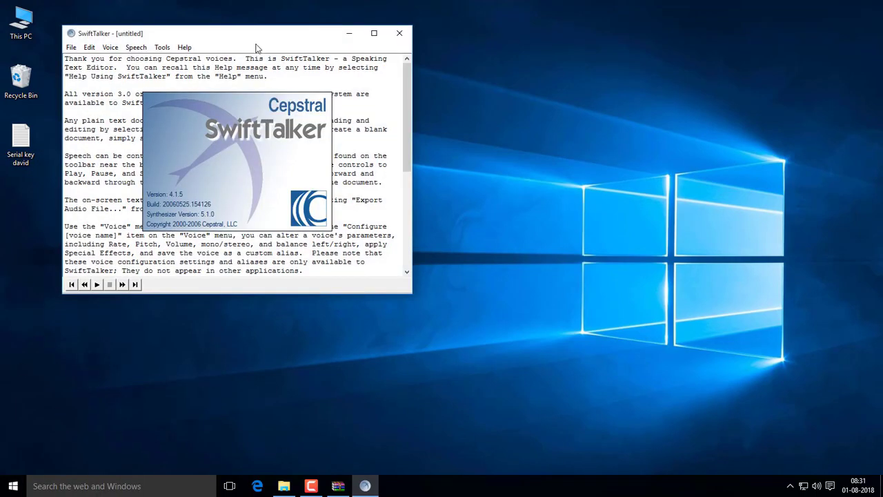
left_click_drag(317, 34, 450, 82)
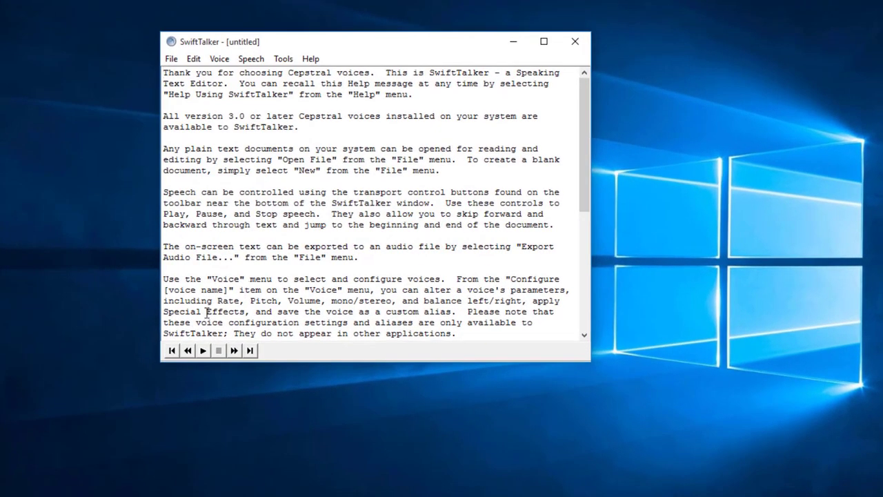
- Delete all the help text after its first line and play the remaining line aloud
double_click(178, 84)
key("ctrl+shift+End")
key("Delete")
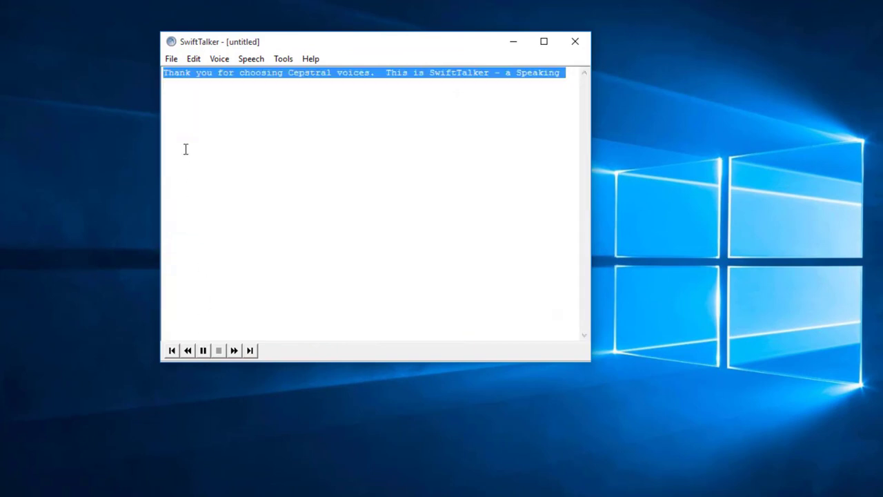
left_click(203, 349)
- Open the SwiftTalker options, set the special effect to spacetime_echo.sfx and test the voice settings
left_click(249, 63)
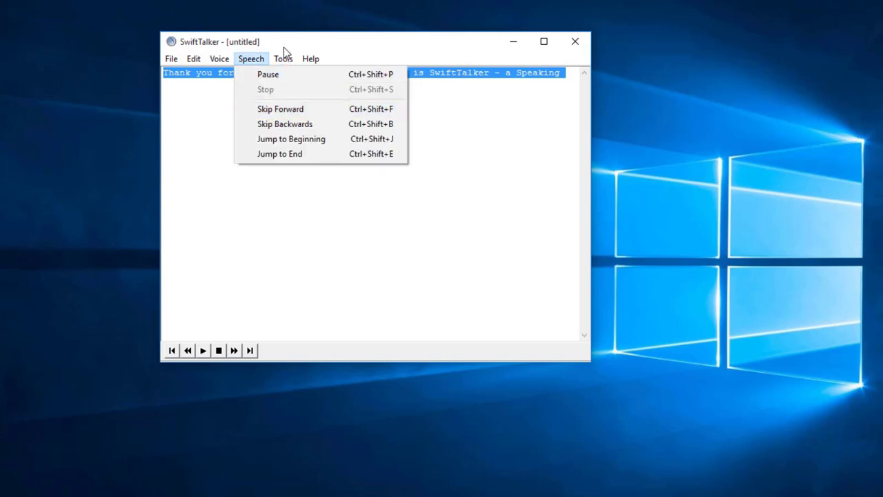
mouse_move(283, 59)
left_click(298, 93)
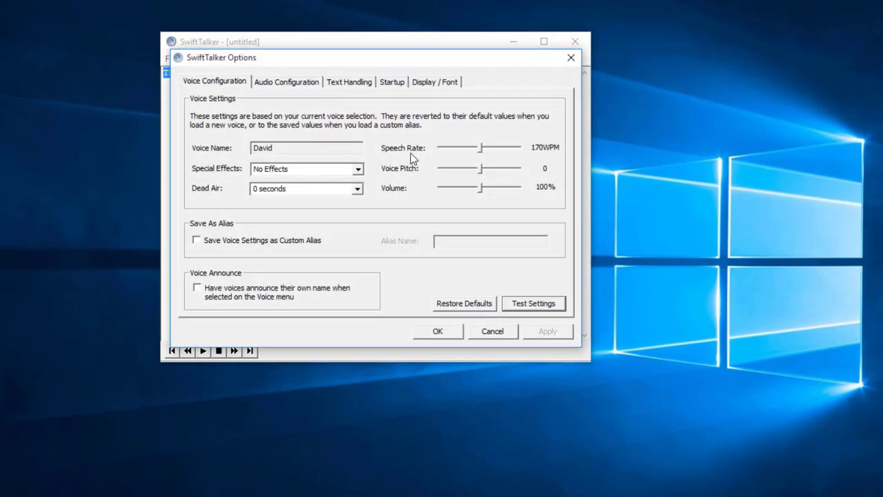
left_click(323, 172)
left_click(357, 169)
left_click(286, 224)
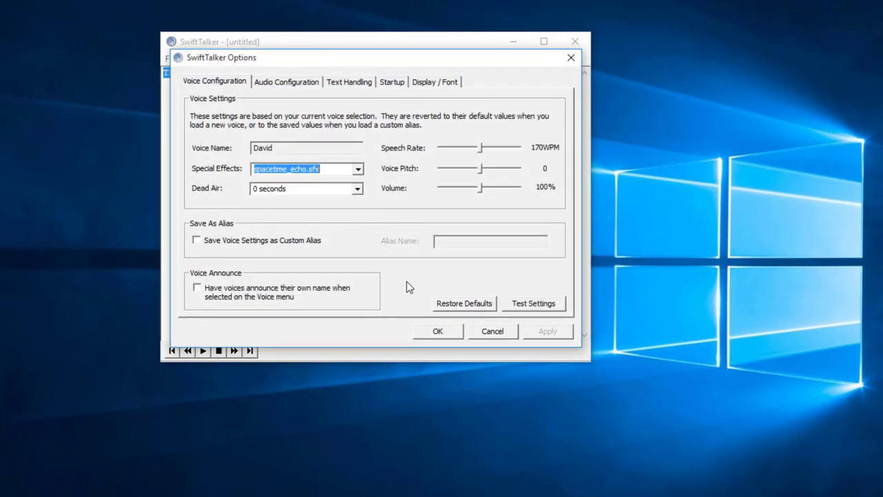
left_click(505, 307)
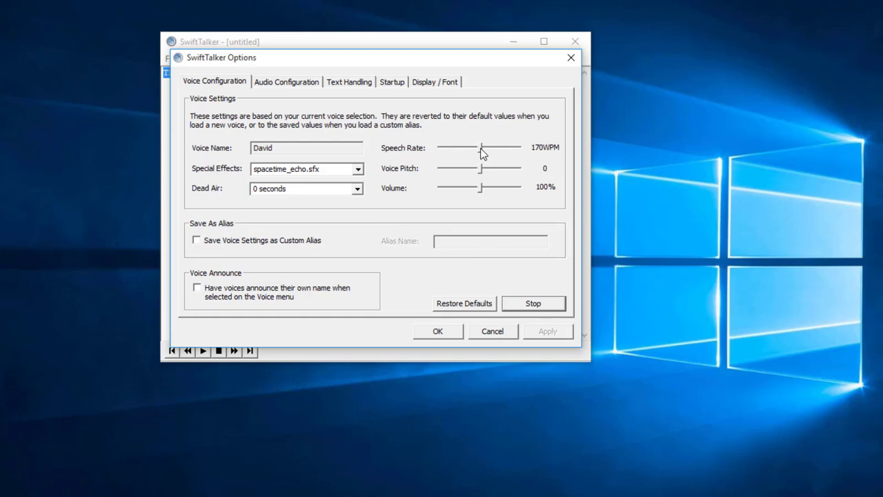
- Lower the speech rate slightly, test the voice again and accept the options
left_click_drag(482, 152, 477, 153)
left_click(522, 304)
left_click(435, 332)
- Select all the text in the document and play it with the changed voice settings
left_click(277, 201)
key("ctrl+a")
left_click(203, 350)
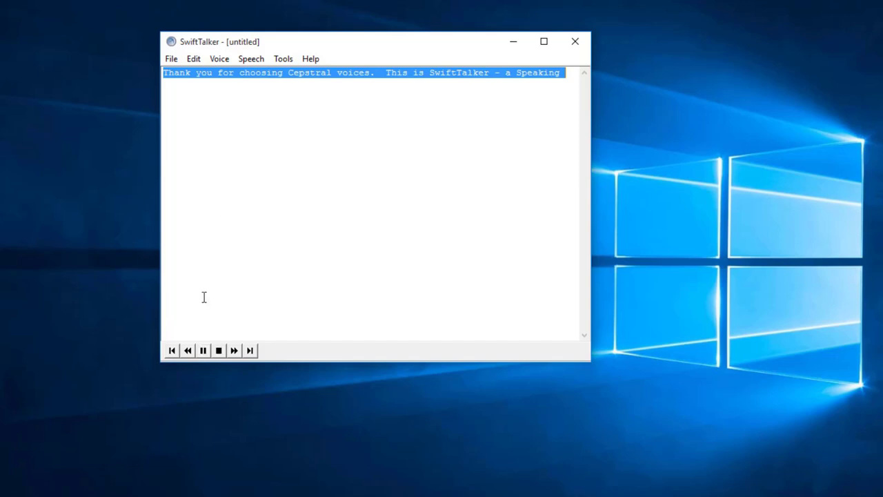